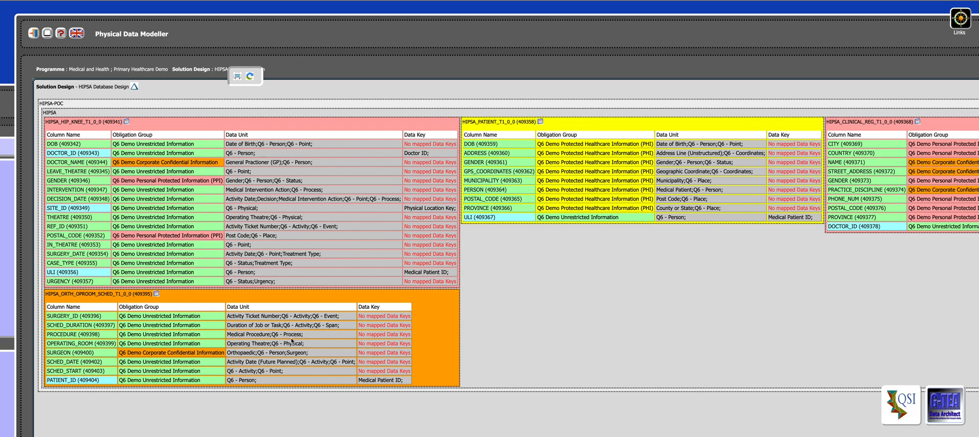
# - Examine the columns, obligation groups, data units and data keys of the tables in the HIPSA database design
pyautogui.hscroll(15, 291, 342)
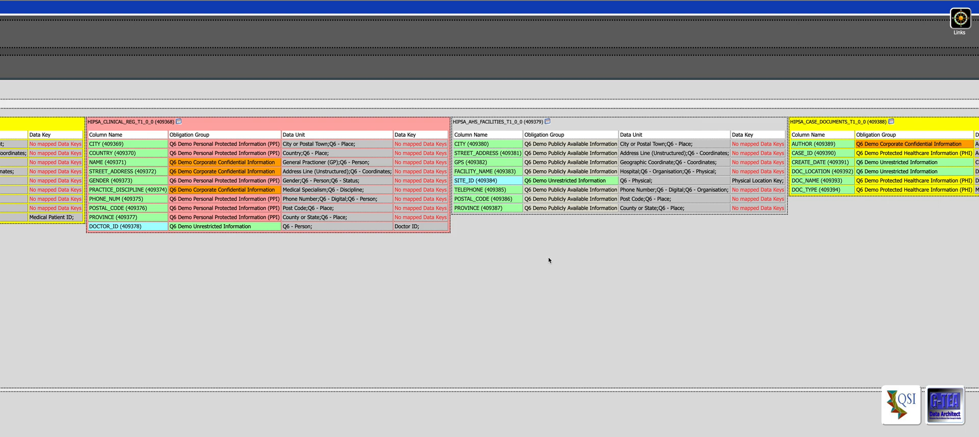
pyautogui.hscroll(-10, 541, 265)
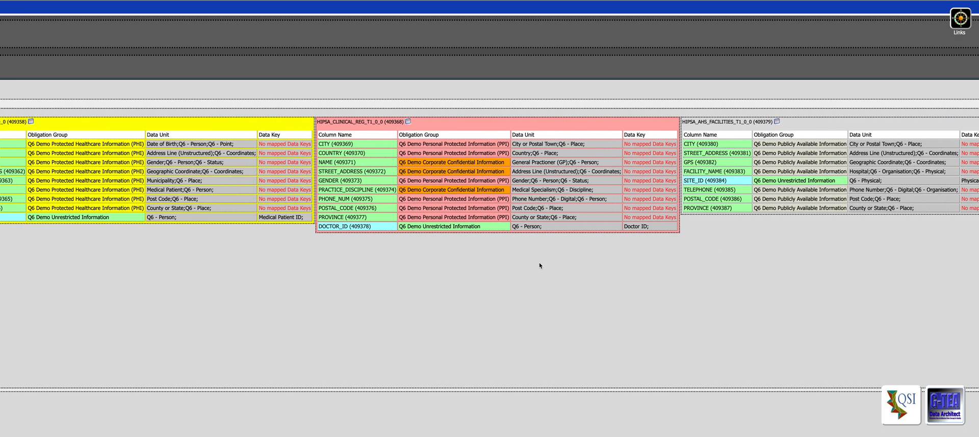
pyautogui.hscroll(-9, 540, 265)
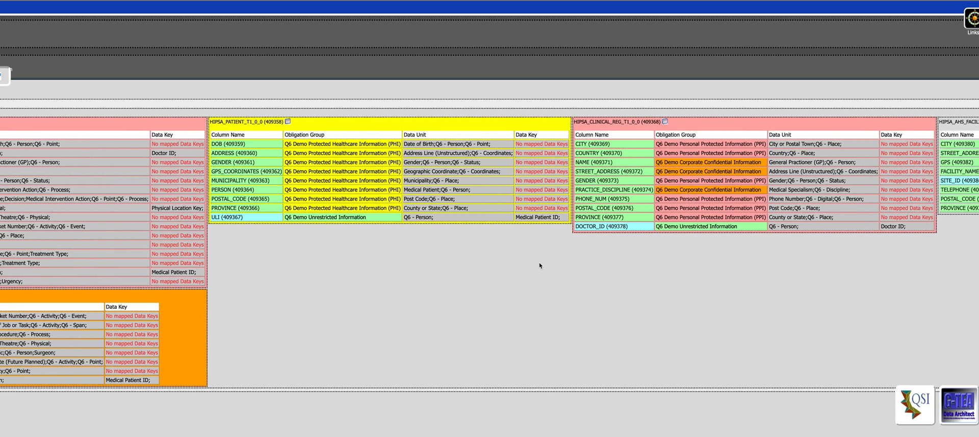
pyautogui.hscroll(-1, 540, 264)
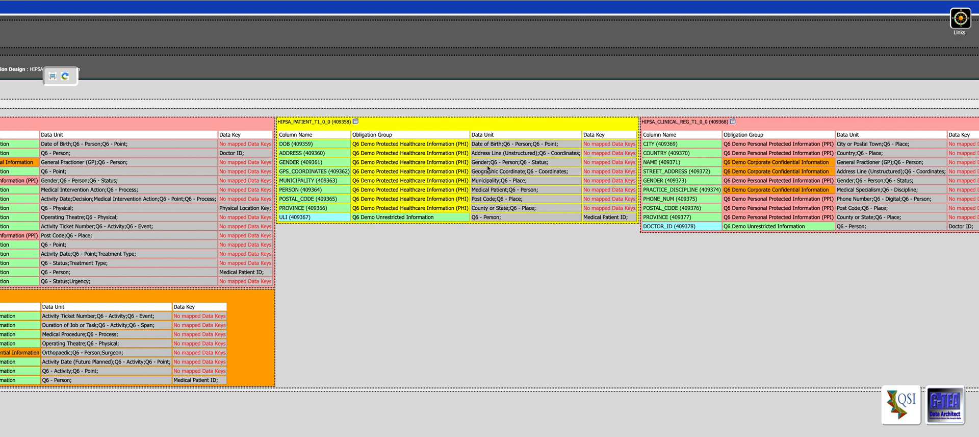
pyautogui.hscroll(-5, 485, 190)
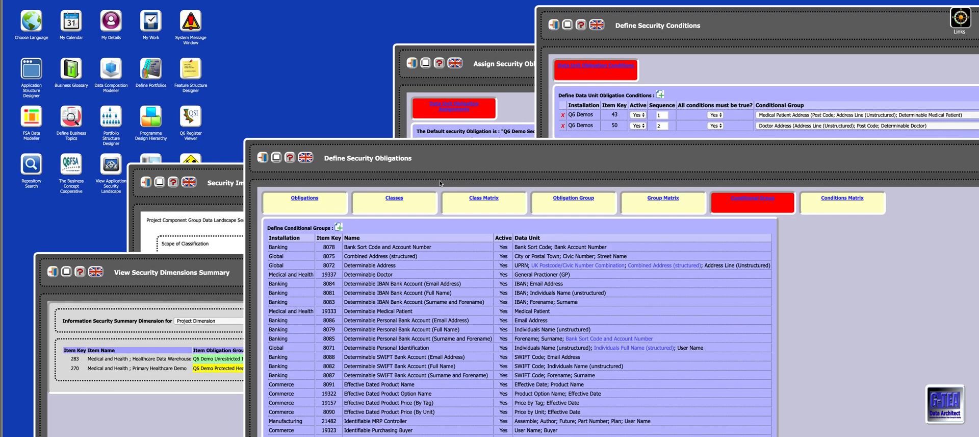
# - Show the defined security obligations and review their types, precedence, dashboard colours and classes
pyautogui.scroll(-5, 441, 184)
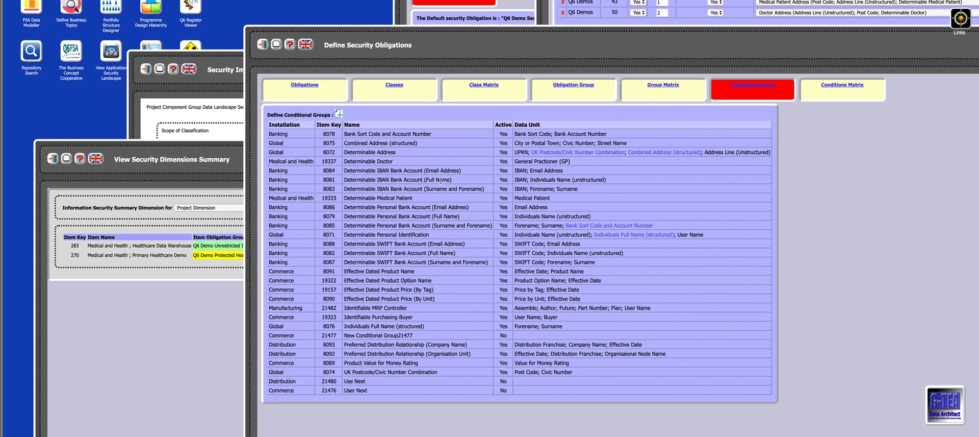
pyautogui.hscroll(6, 440, 181)
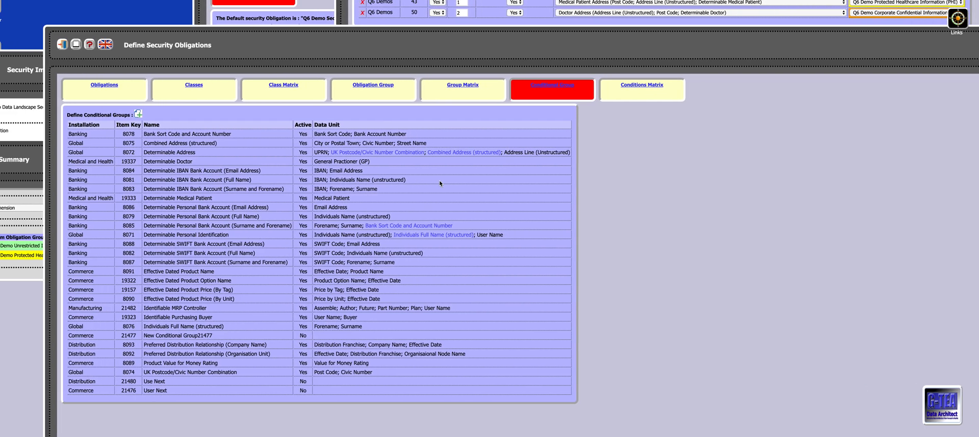
pyautogui.scroll(-1, 439, 180)
pyautogui.hscroll(1, 439, 180)
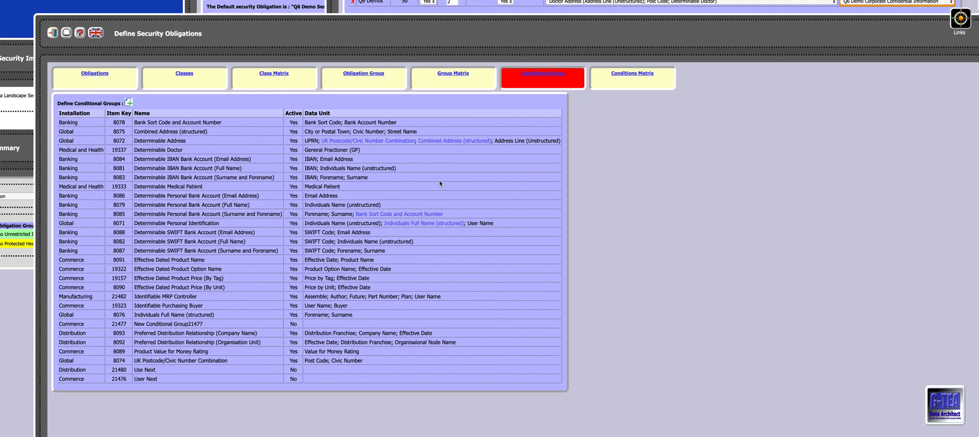
pyautogui.click(98, 74)
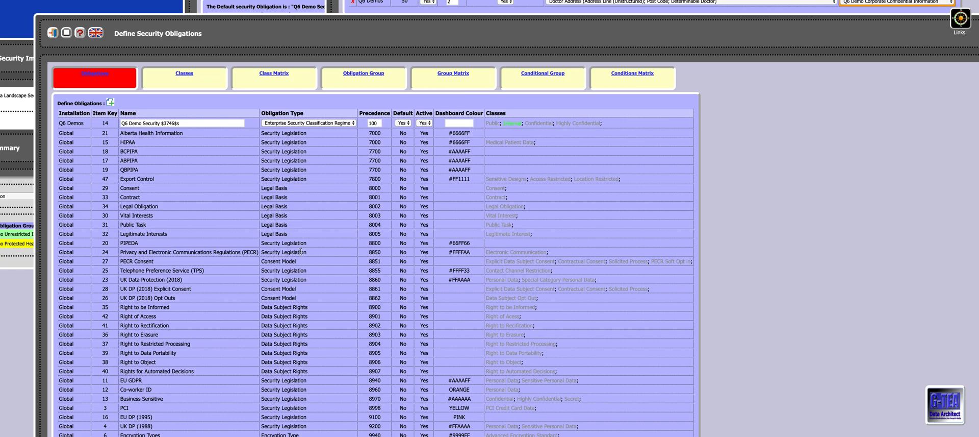
pyautogui.scroll(-3, 272, 243)
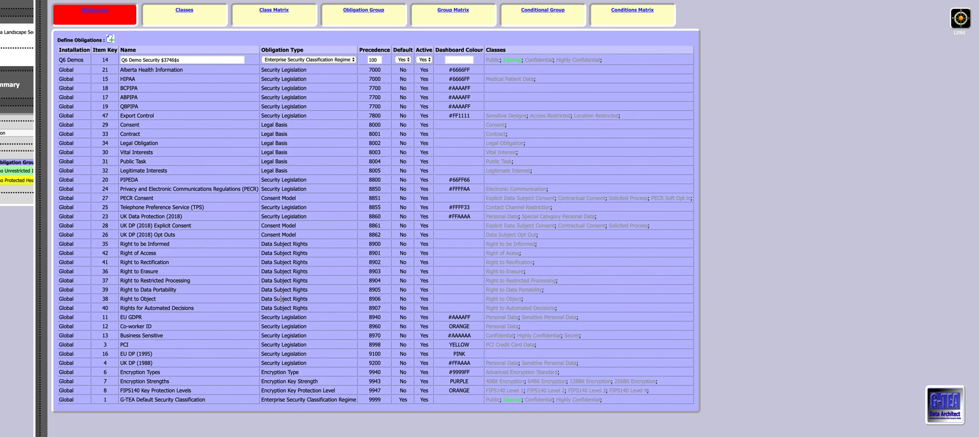
pyautogui.scroll(1, 281, 298)
pyautogui.scroll(1, 280, 300)
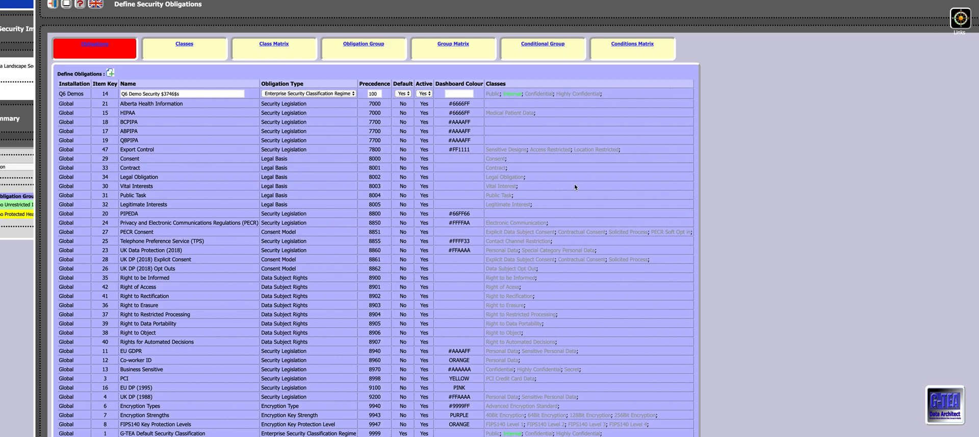
pyautogui.scroll(-1, 285, 288)
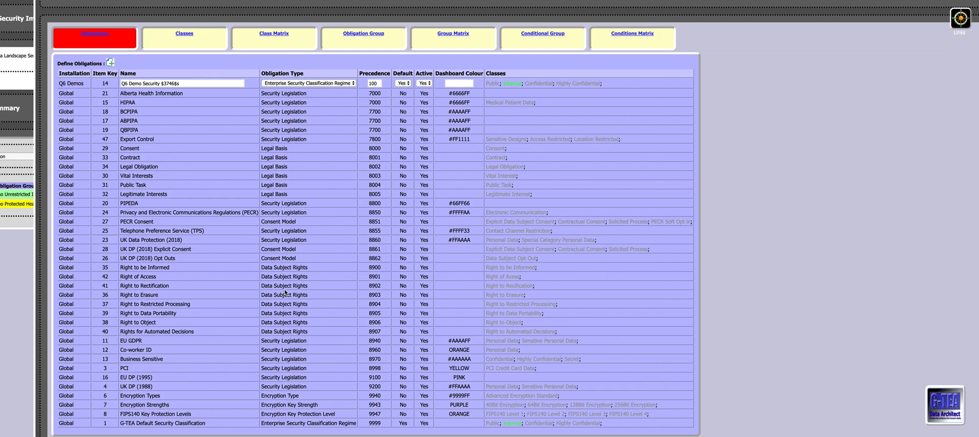
pyautogui.scroll(1, 387, 158)
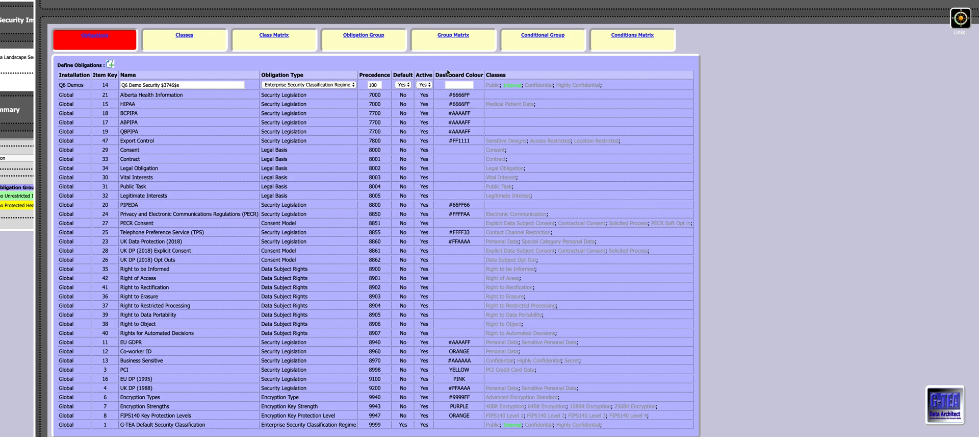
# - Review the obligation groups and the conditional groups, and minimise the Define Security Obligations window
pyautogui.click(363, 37)
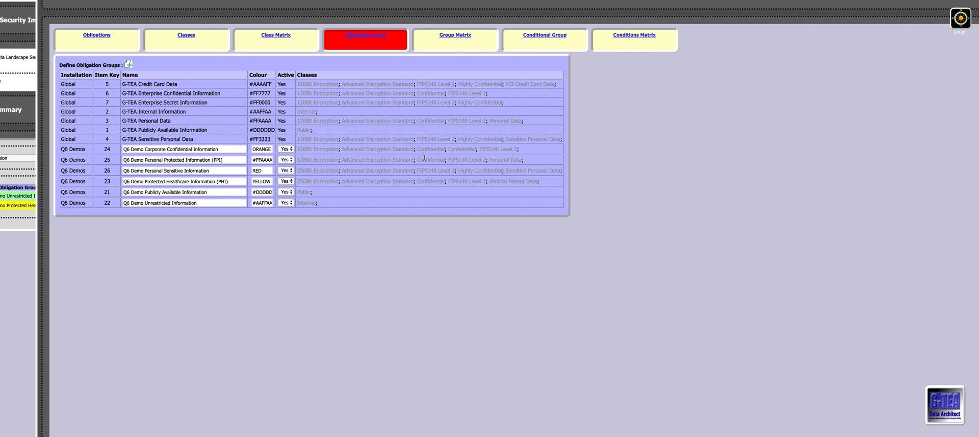
pyautogui.click(545, 37)
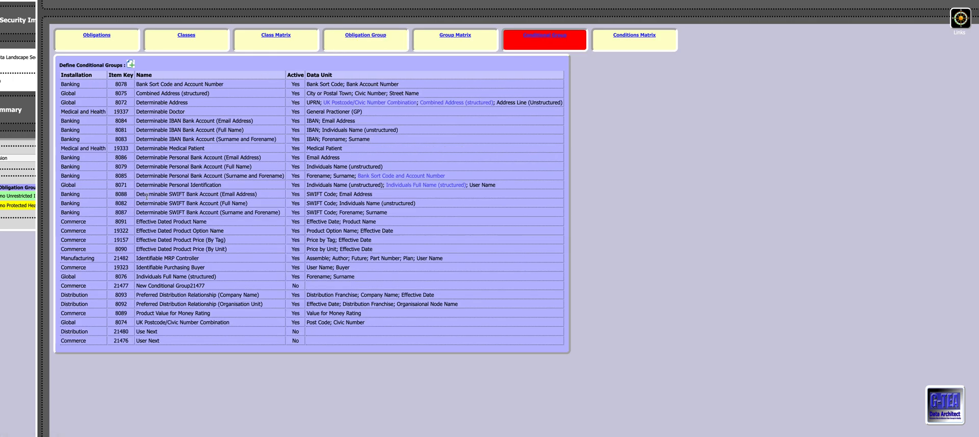
pyautogui.scroll(1, 153, 199)
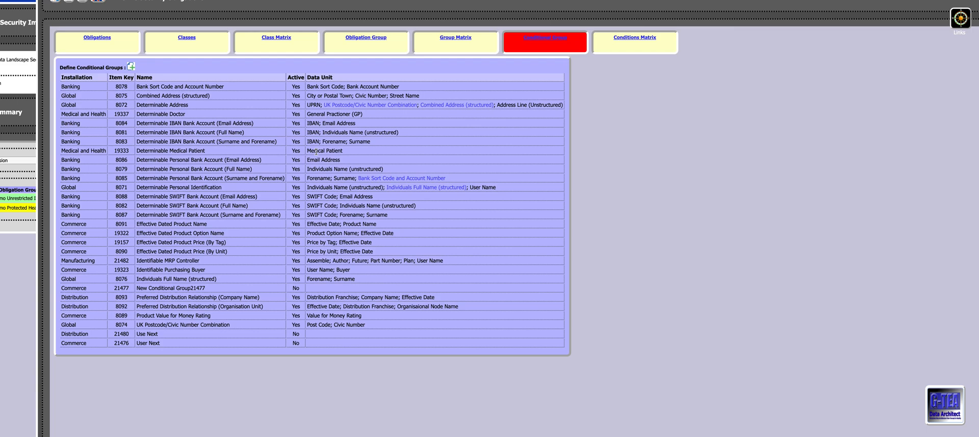
pyautogui.hscroll(-1, 318, 151)
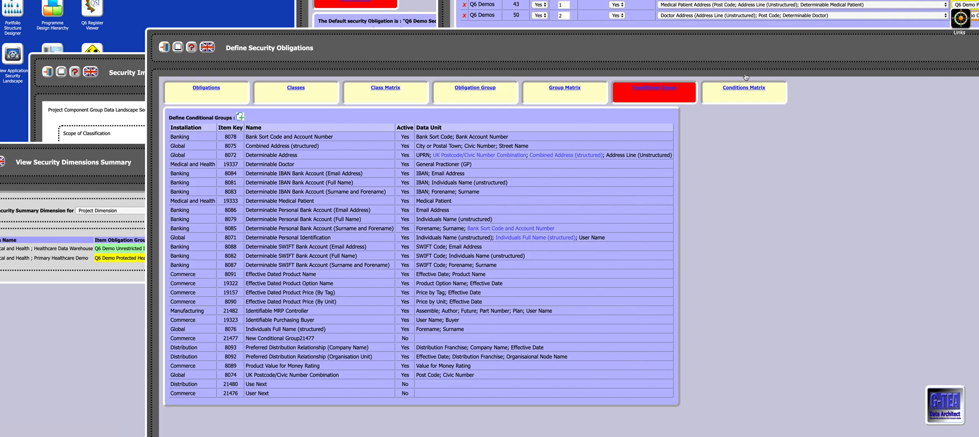
pyautogui.click(177, 48)
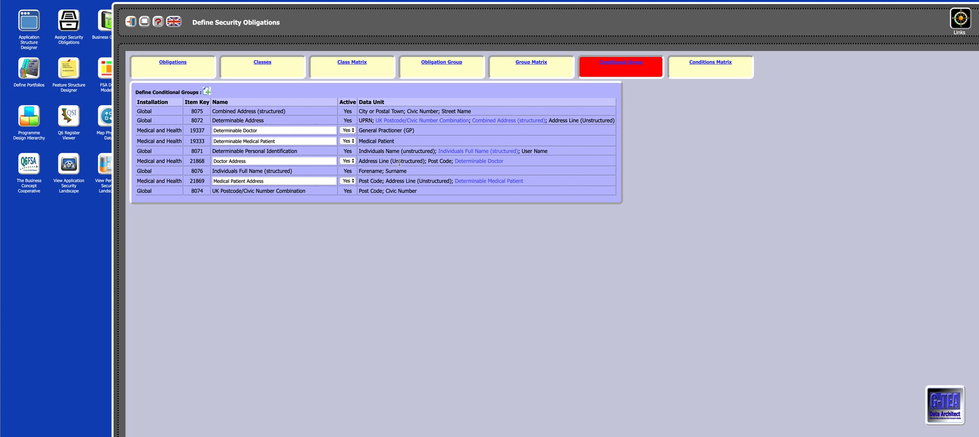
# - Show the conditions matrix for Medical Patient Address and check which condition groupings are available
pyautogui.click(705, 62)
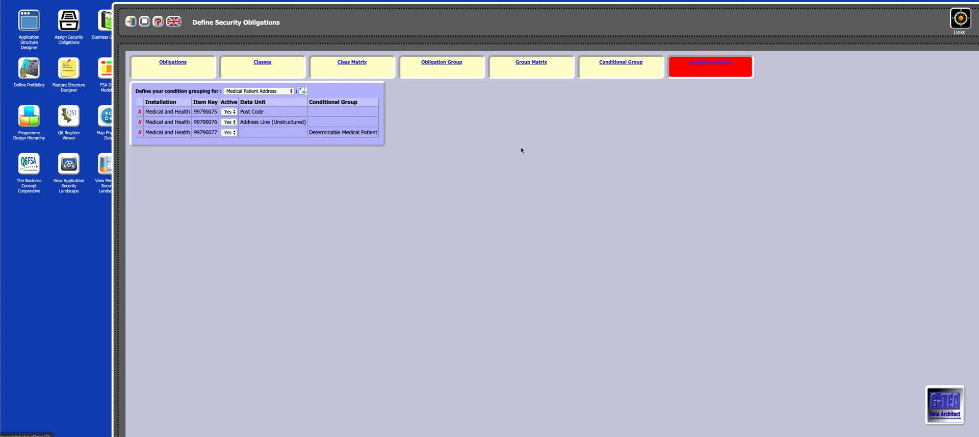
pyautogui.click(270, 92)
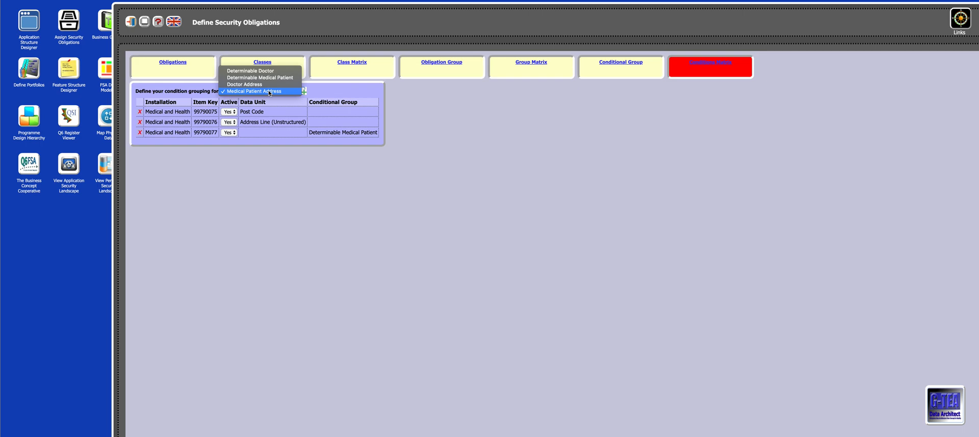
pyautogui.click(310, 192)
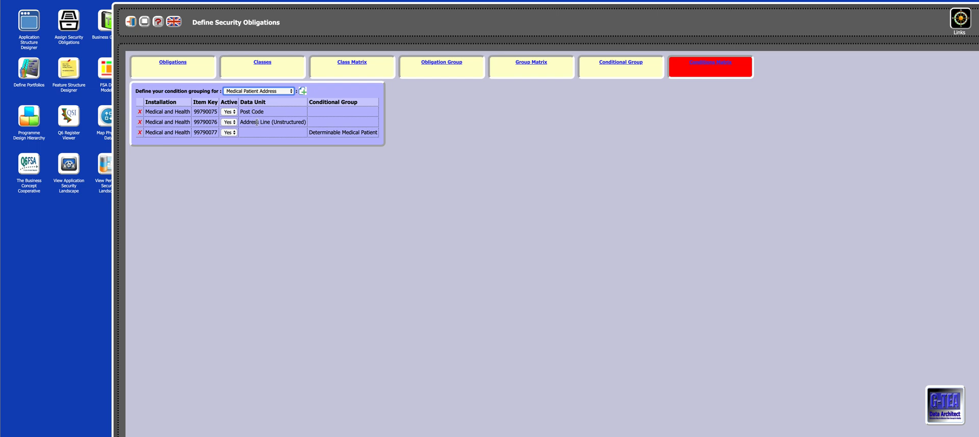
pyautogui.click(371, 188)
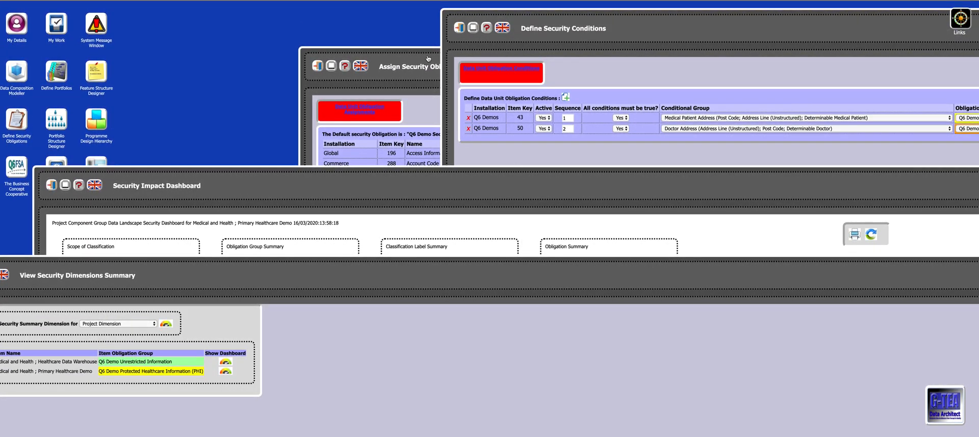
# - Bring the Assign Security Obligations and Define Security Conditions windows to the front in turn to review assignments and data unit obligation conditions
pyautogui.click(391, 88)
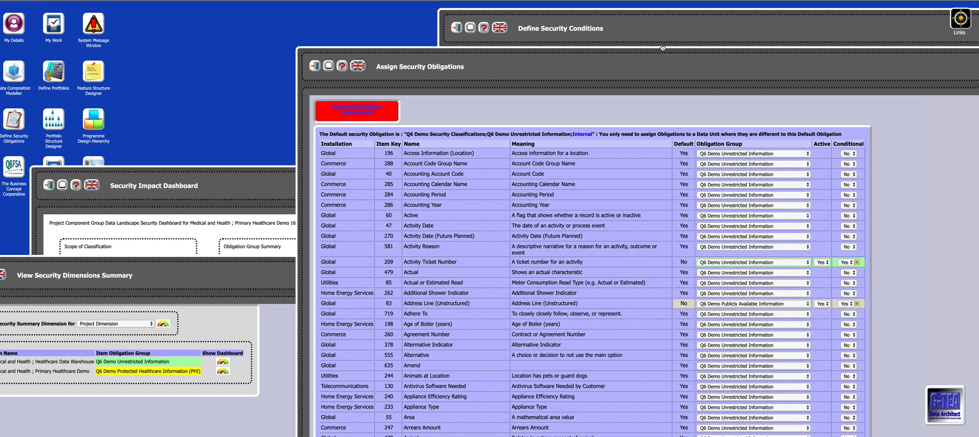
pyautogui.click(670, 15)
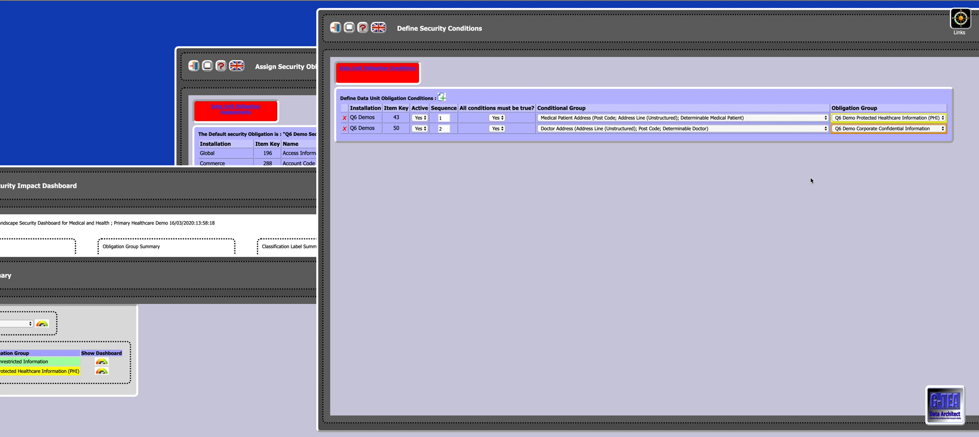
pyautogui.hscroll(-2, 738, 184)
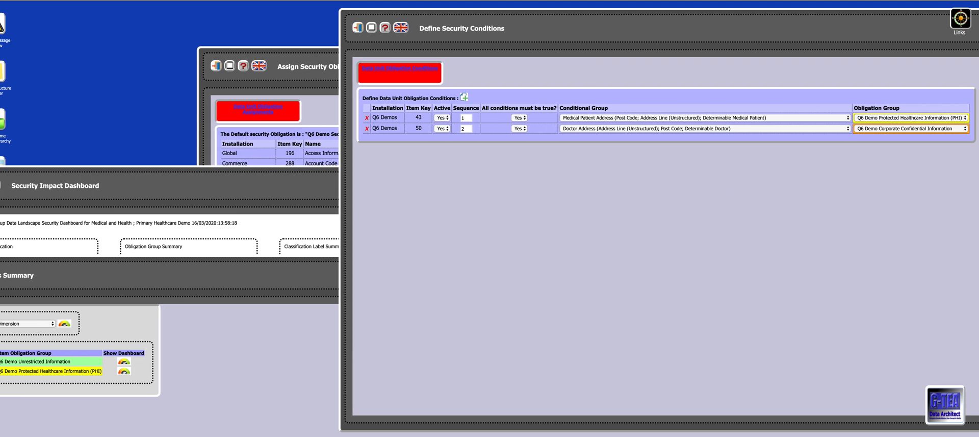
# - Minimise the Define Security Conditions and Assign Security Obligations windows
pyautogui.click(372, 28)
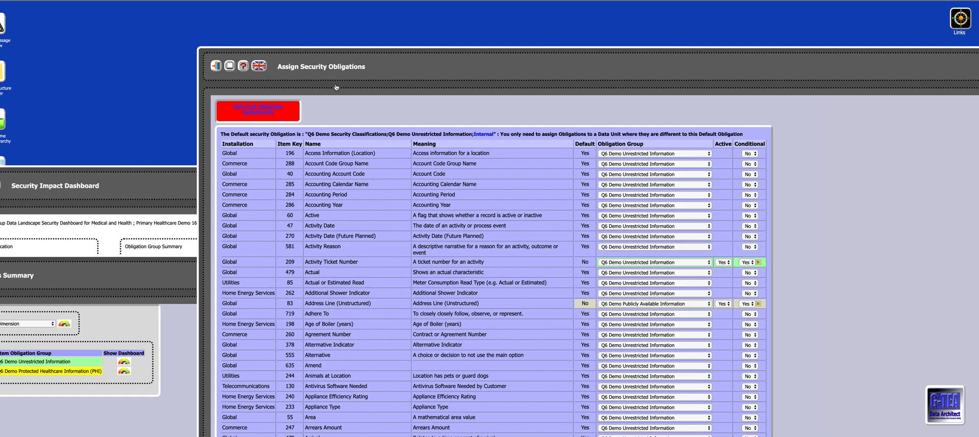
pyautogui.hscroll(-5, 337, 86)
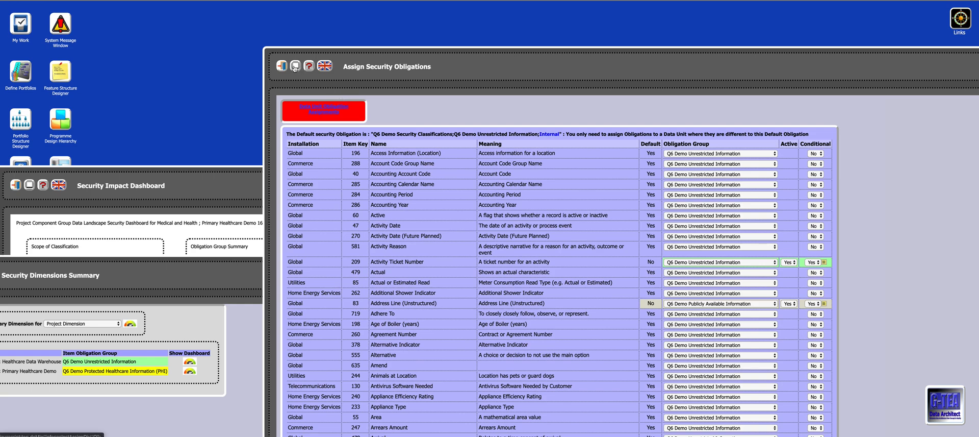
pyautogui.click(295, 67)
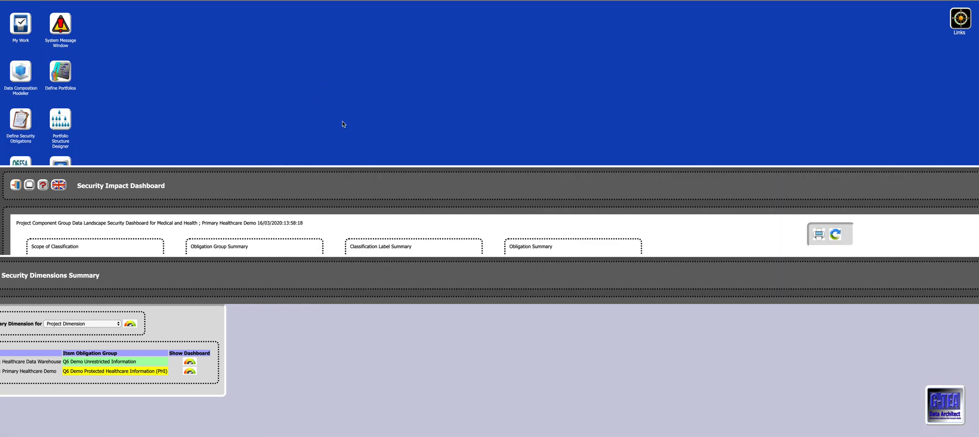
# - Check the available dimensions in the security dimensions summary, keeping Project Dimension selected
pyautogui.hscroll(-10, 350, 145)
pyautogui.scroll(-6, 352, 162)
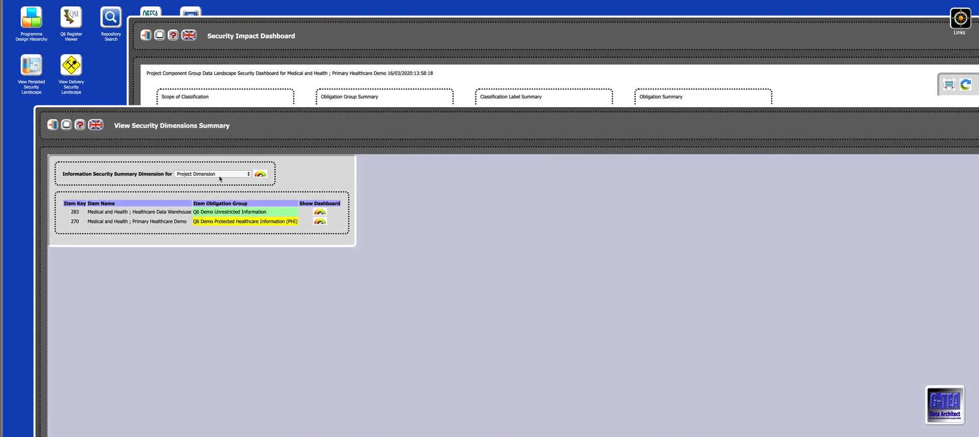
pyautogui.click(222, 175)
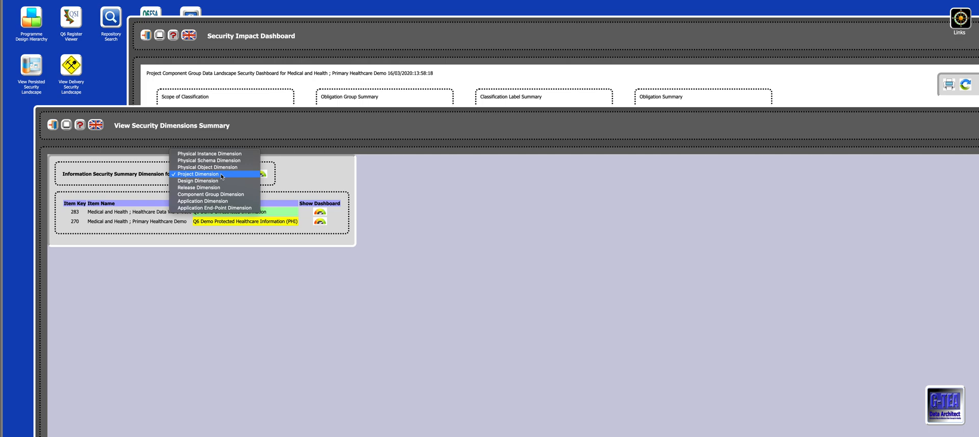
pyautogui.click(222, 175)
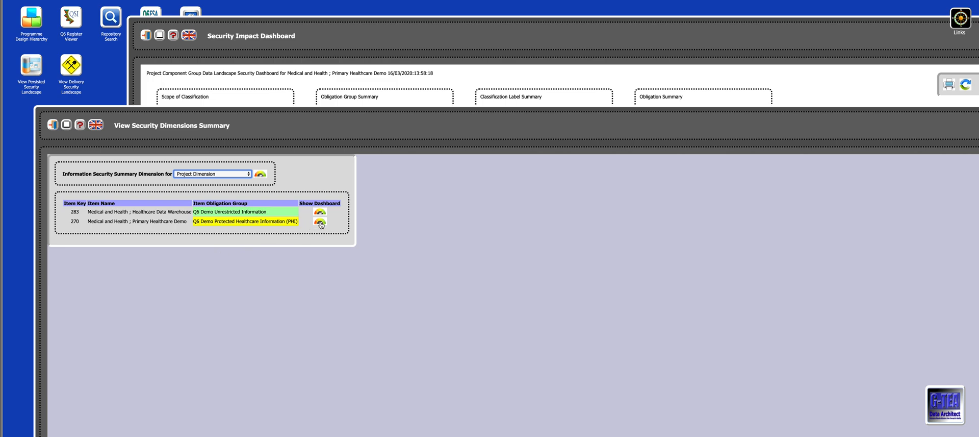
# - Bring the Primary Healthcare Demo's Security Impact Dashboard to the front and examine its summary charts and column bar chart
pyautogui.click(409, 57)
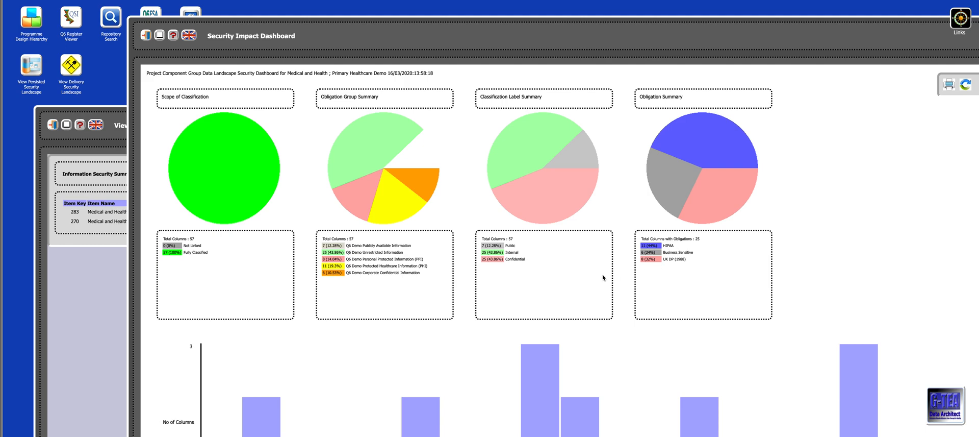
pyautogui.scroll(-5, 604, 278)
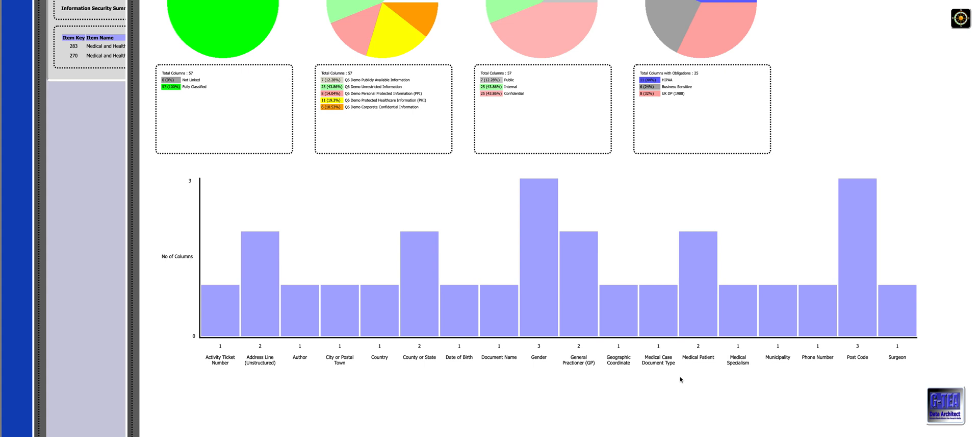
pyautogui.scroll(-3, 649, 390)
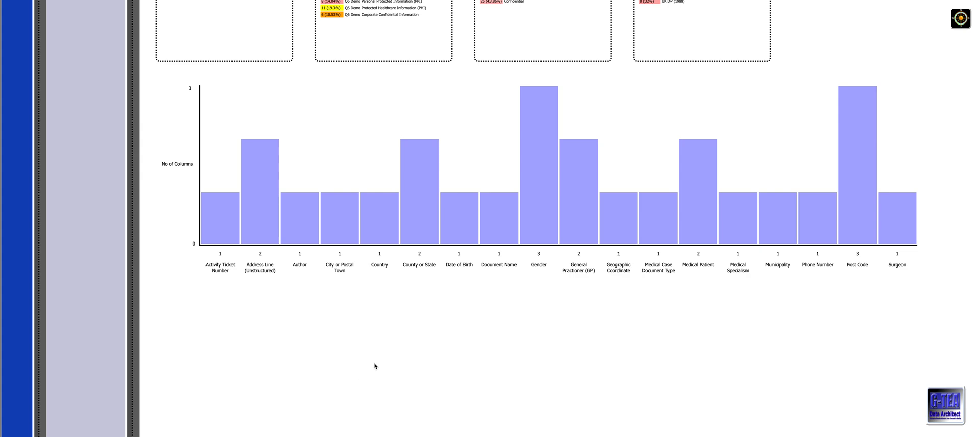
pyautogui.scroll(1, 375, 366)
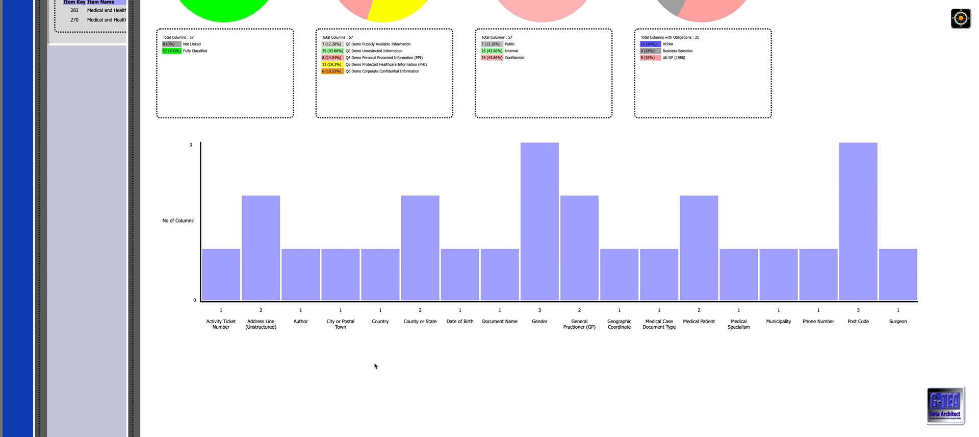
# - Review the Security Impact Dashboard's scope, obligation group, classification label and obligation summary pie charts again
pyautogui.scroll(2, 424, 330)
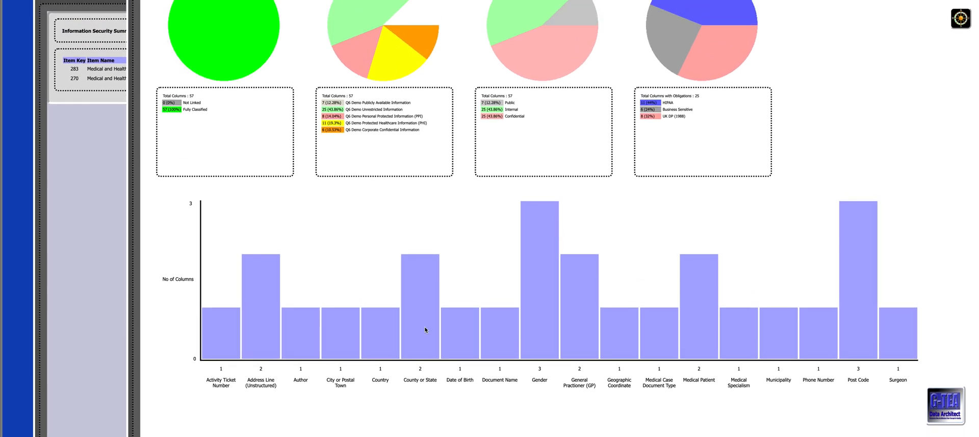
pyautogui.scroll(6, 425, 329)
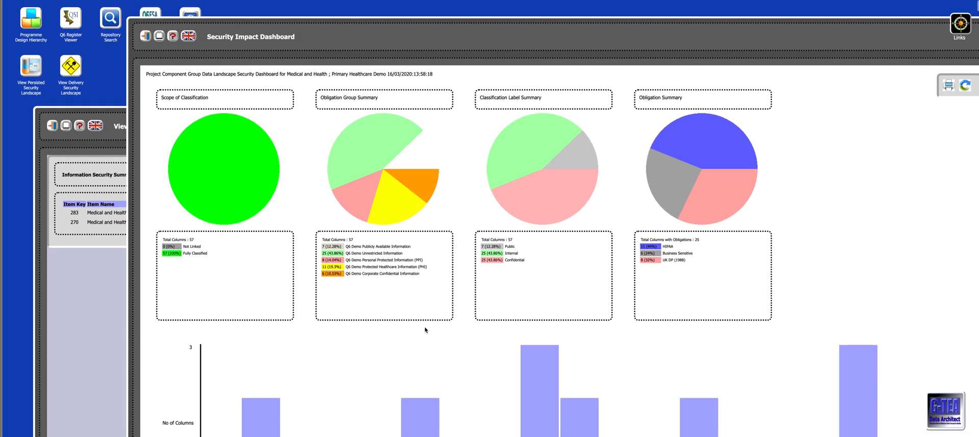
pyautogui.scroll(1, 425, 330)
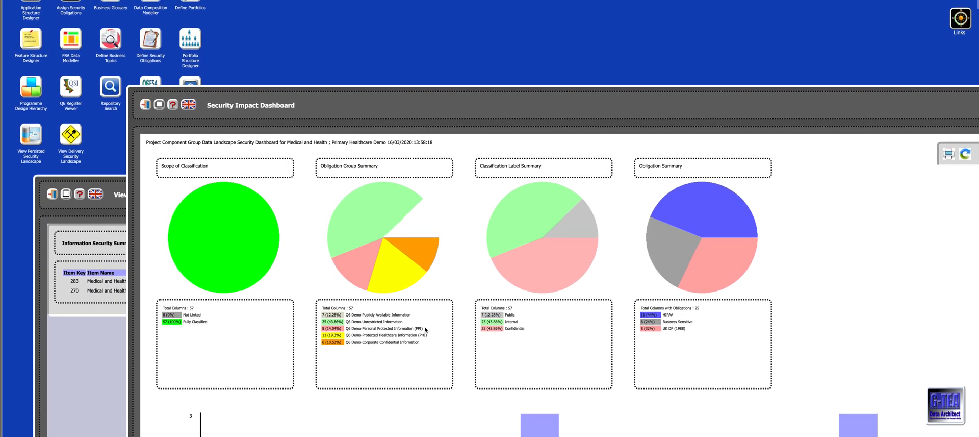
pyautogui.scroll(1, 425, 330)
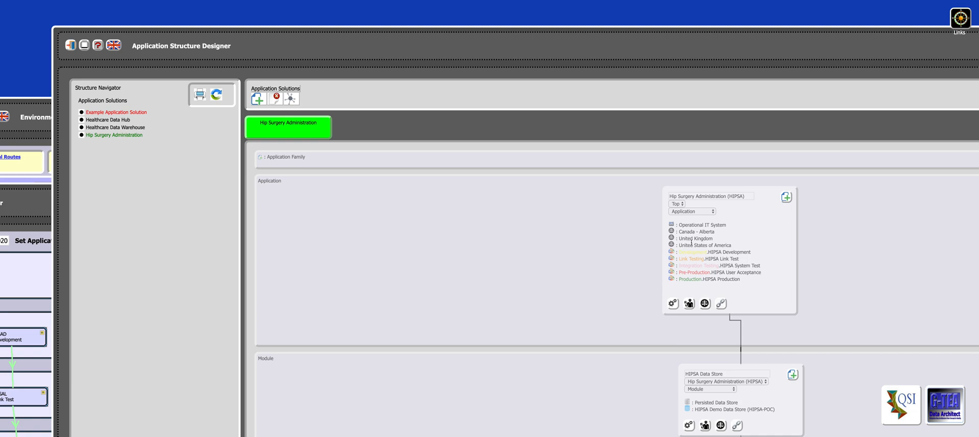
# - Bring the Environment Designer, Application Structure Designer and Environment Configuration windows forward in turn, and view the Data Stores definitions for Hip Surgery Administration
pyautogui.hscroll(-5, 547, 283)
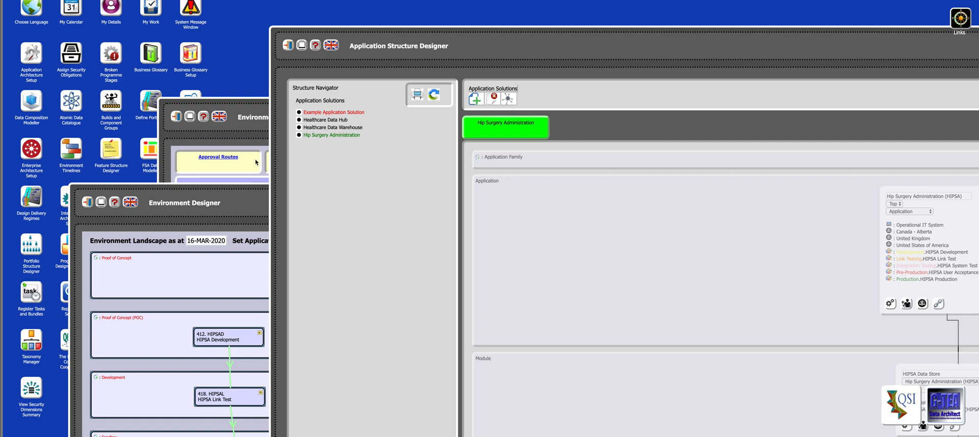
pyautogui.click(124, 224)
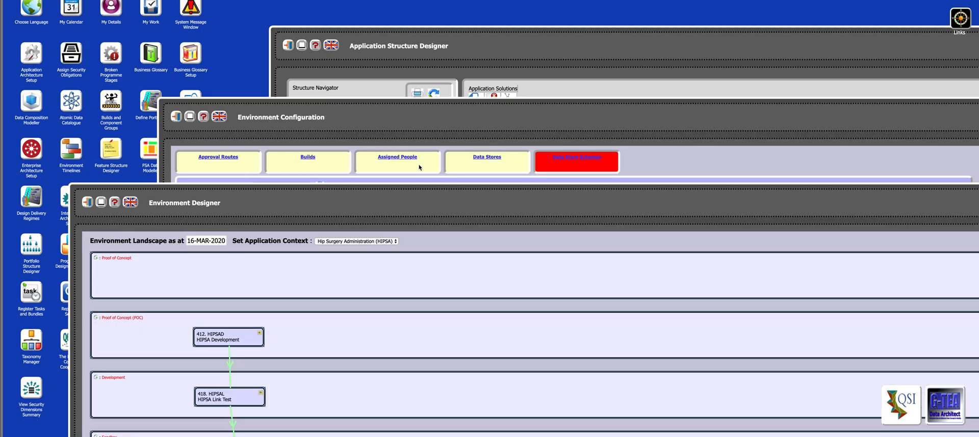
pyautogui.click(445, 137)
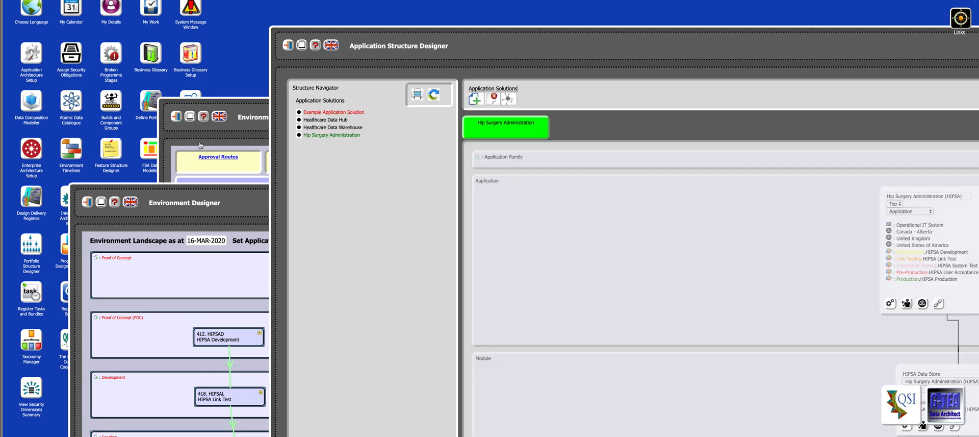
pyautogui.click(198, 138)
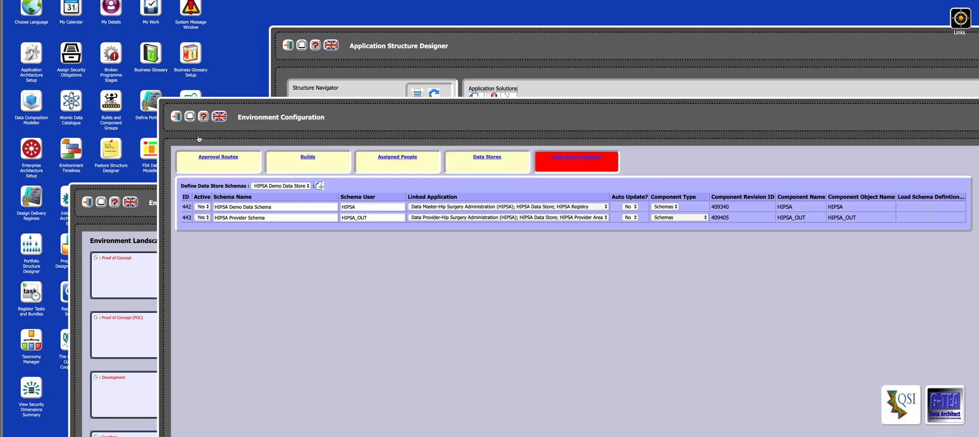
pyautogui.click(486, 161)
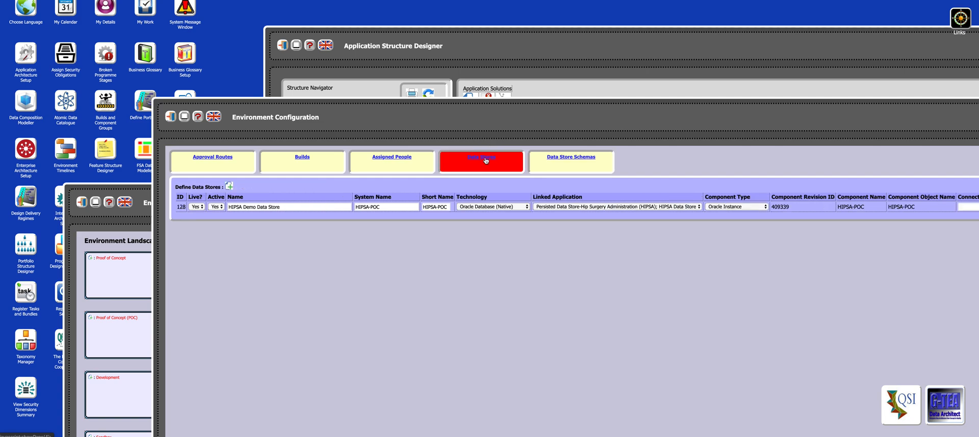